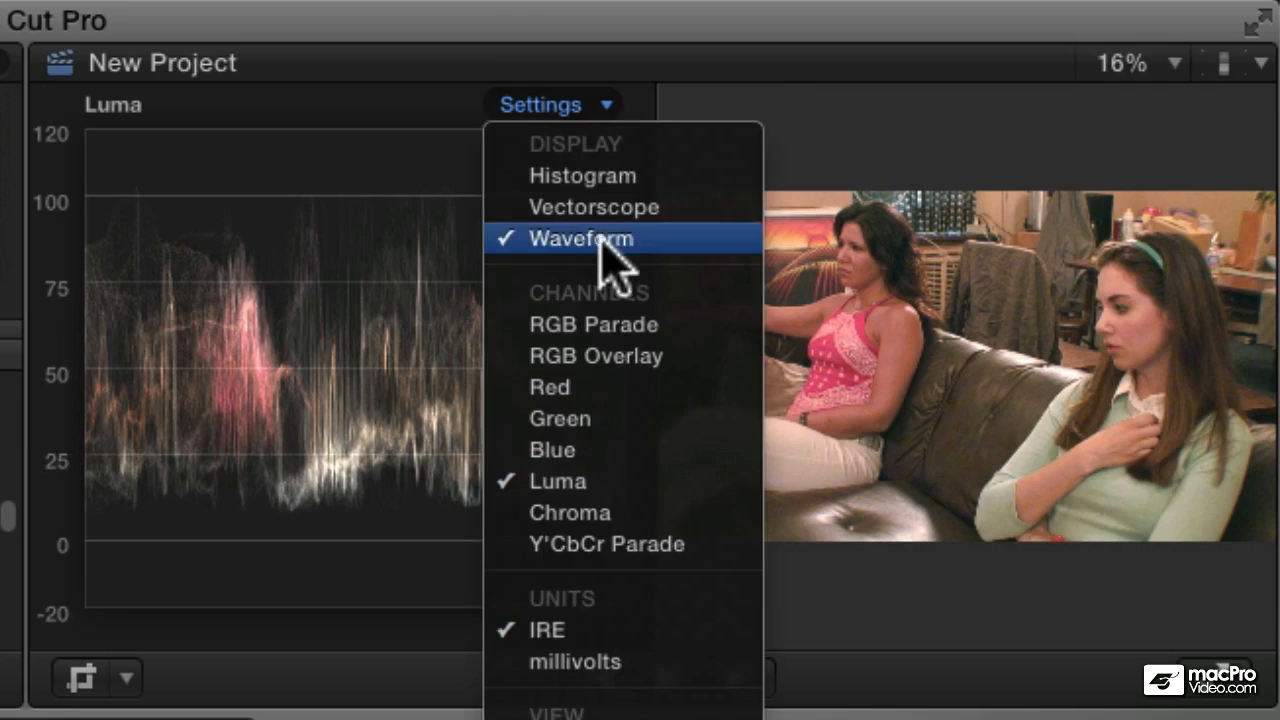
Switch the viewer scope display from the luma waveform to the vectorscope.
{"action": "left_click", "coordinate": [585, 207]}
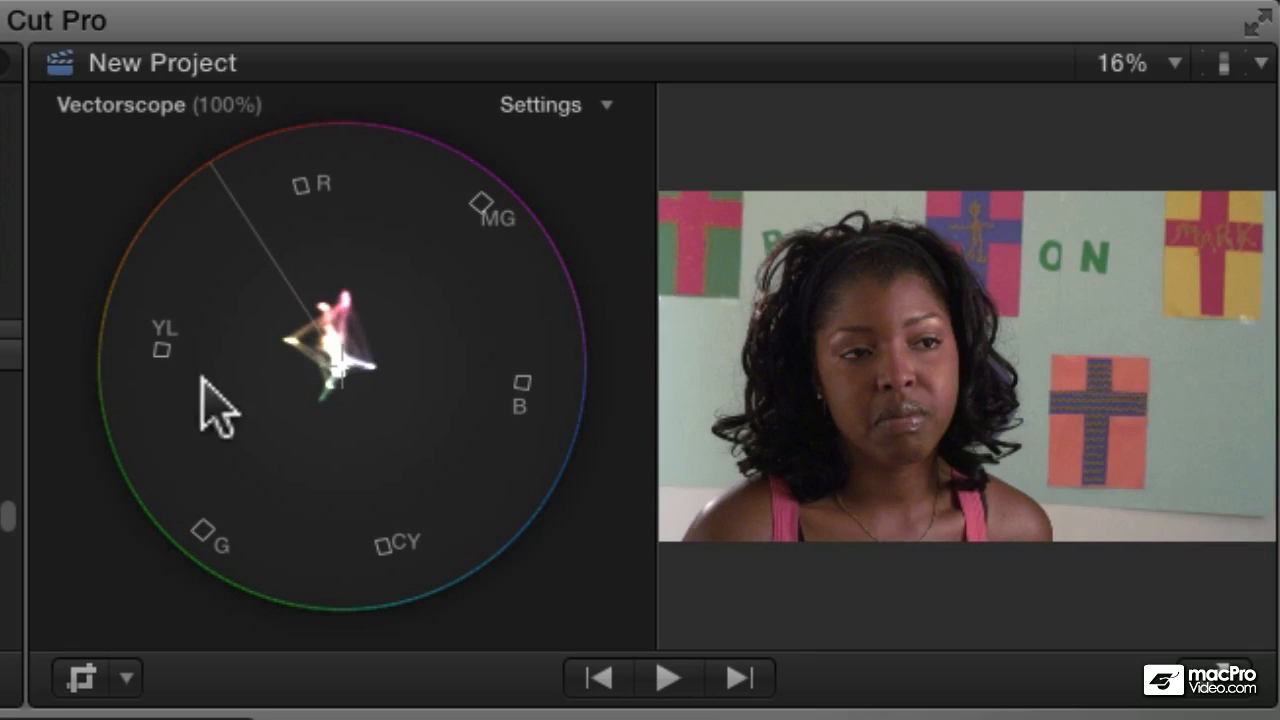
Set the vectorscope scale to 133% from the scope's Settings menu.
{"action": "left_click", "coordinate": [555, 105]}
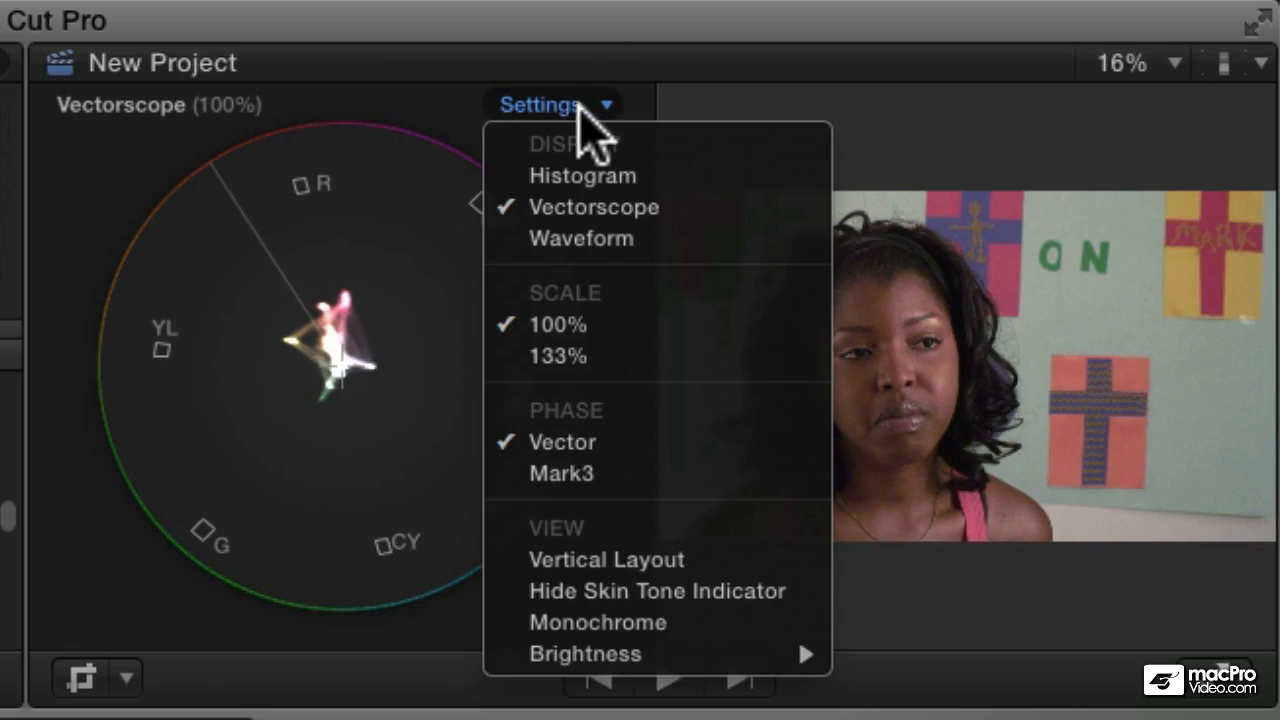
{"action": "left_click", "coordinate": [565, 357]}
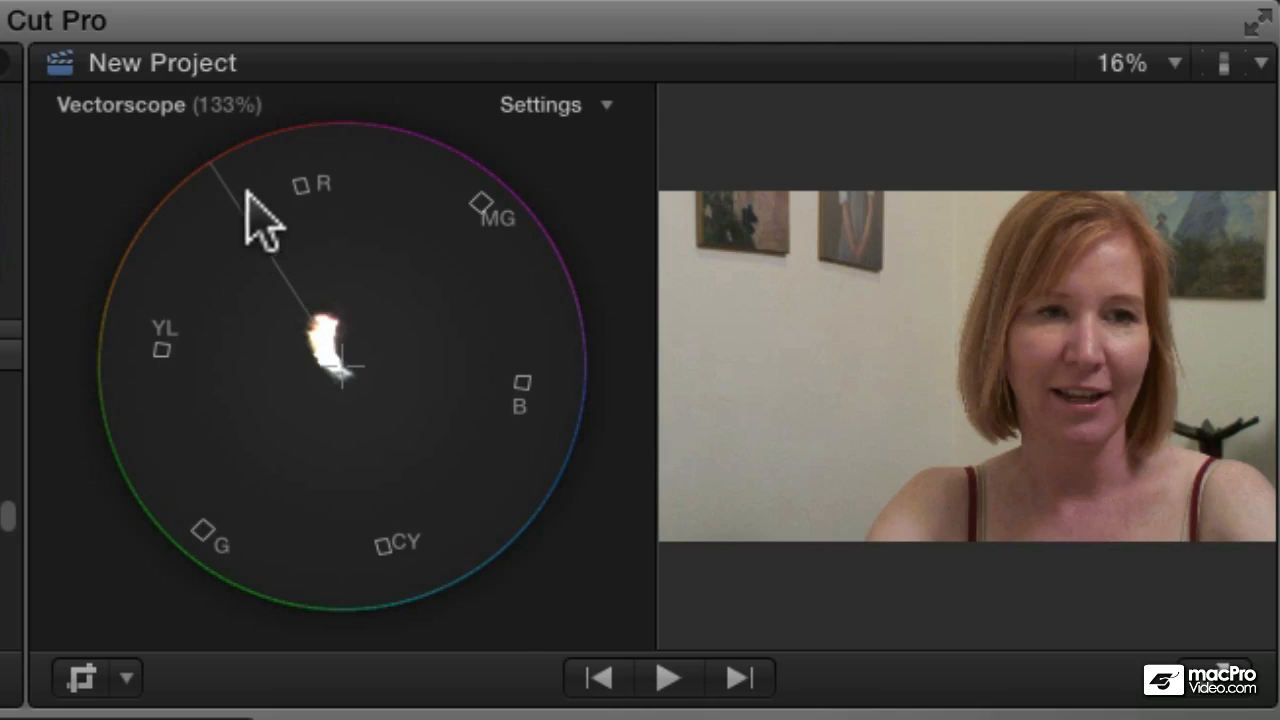
Hide the skin tone indicator line via the scope's Settings View options.
{"action": "left_click", "coordinate": [555, 104]}
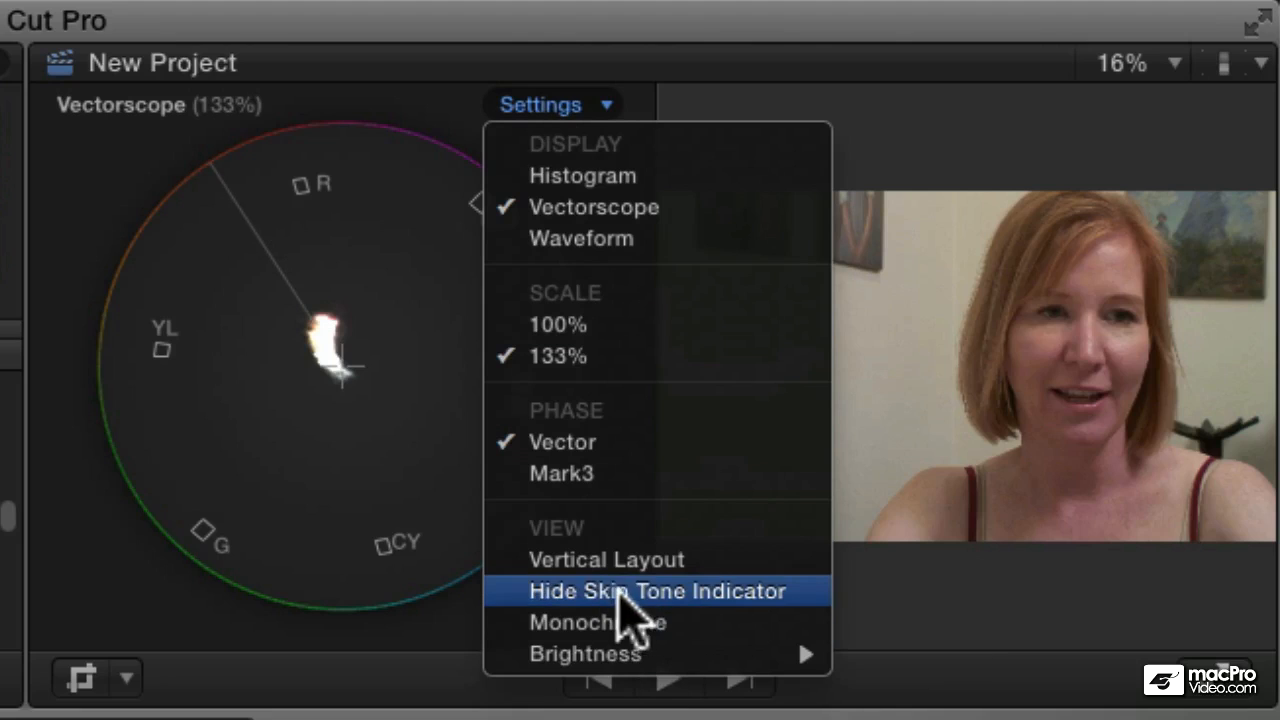
{"action": "left_click", "coordinate": [655, 595]}
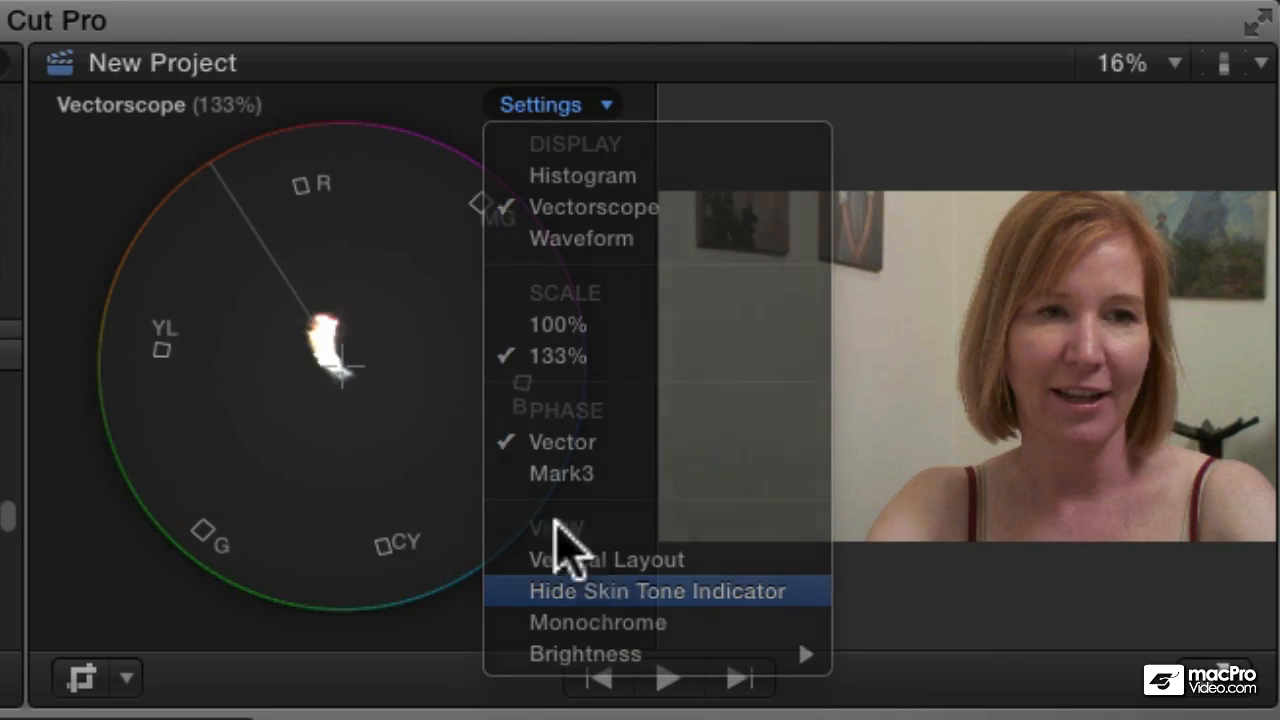